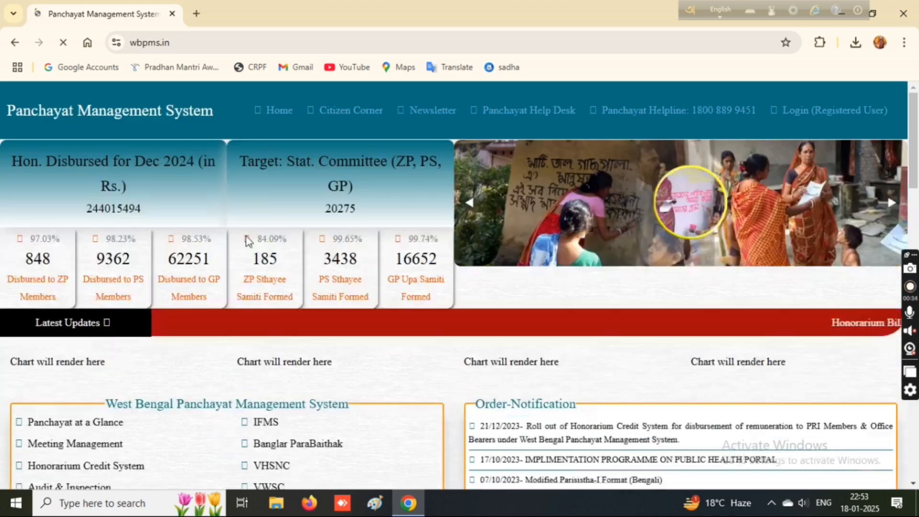
# Open the Citizen Corner of the Panchayat Management System website.
pyautogui.scroll(-5, 274, 254)
pyautogui.scroll(5, 275, 254)
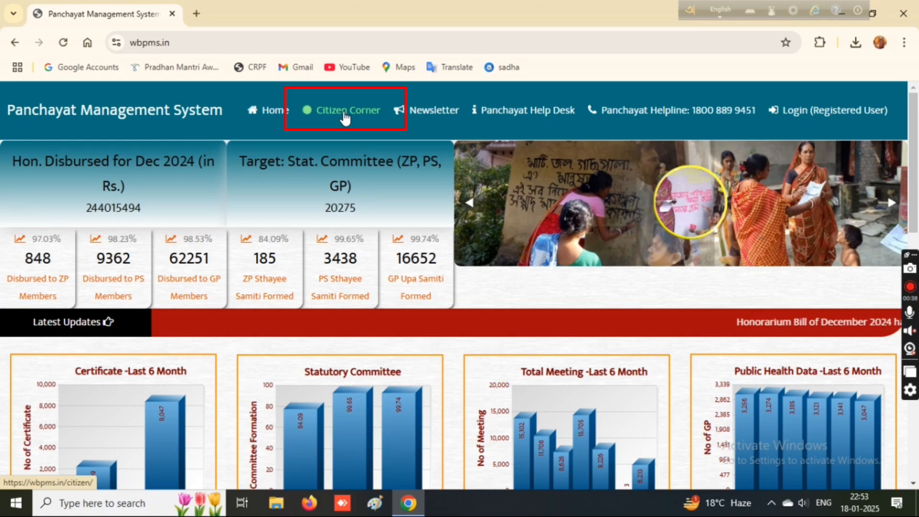
pyautogui.click(345, 115)
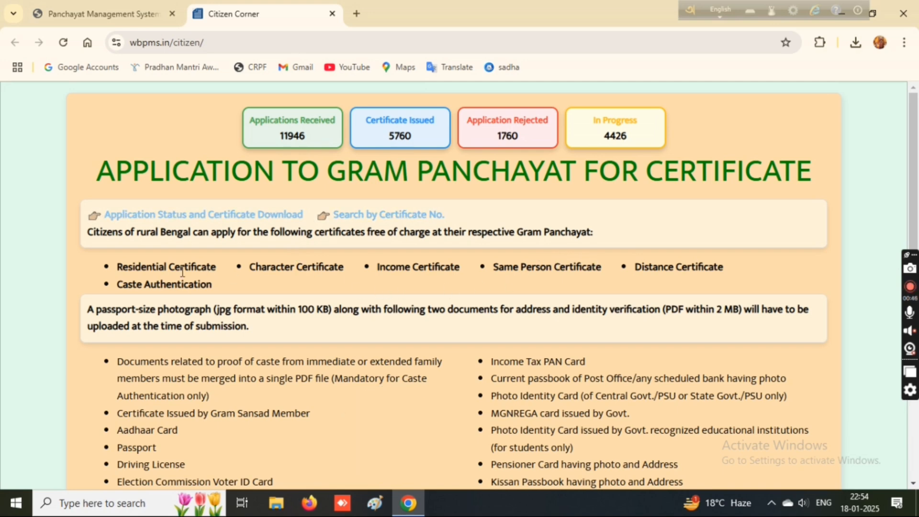
# Review the available certificate types, accept the declaration that all necessary documents are ready for upload, and proceed to the citizen sign-up.
pyautogui.moveTo(118, 271); pyautogui.dragTo(729, 272)
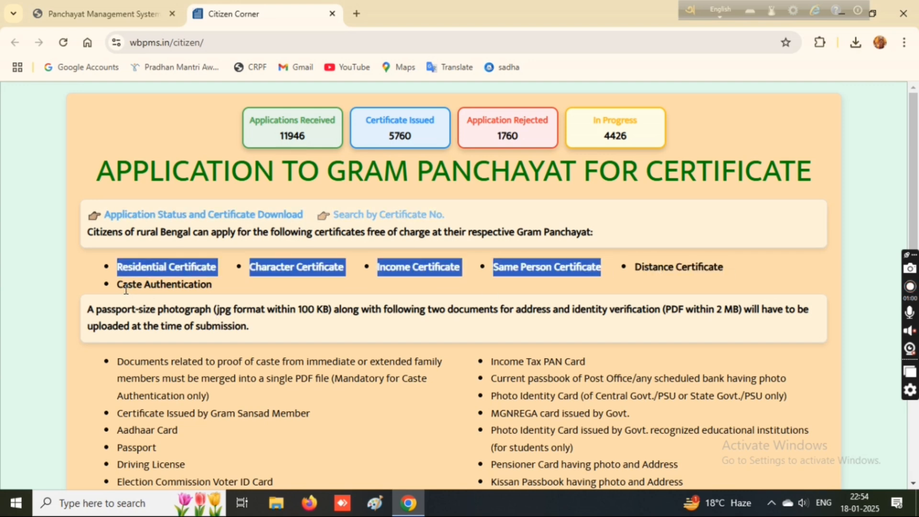
pyautogui.moveTo(118, 284); pyautogui.dragTo(216, 287)
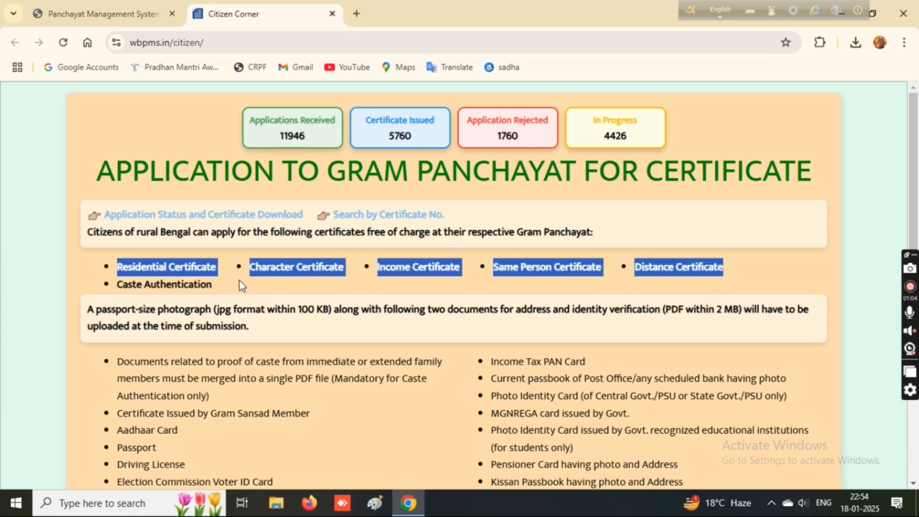
pyautogui.click(238, 281)
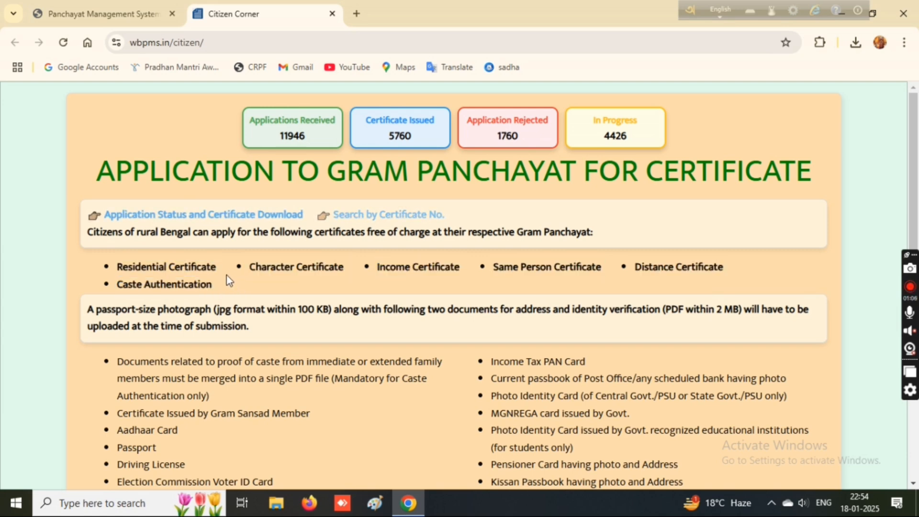
pyautogui.scroll(-5, 226, 276)
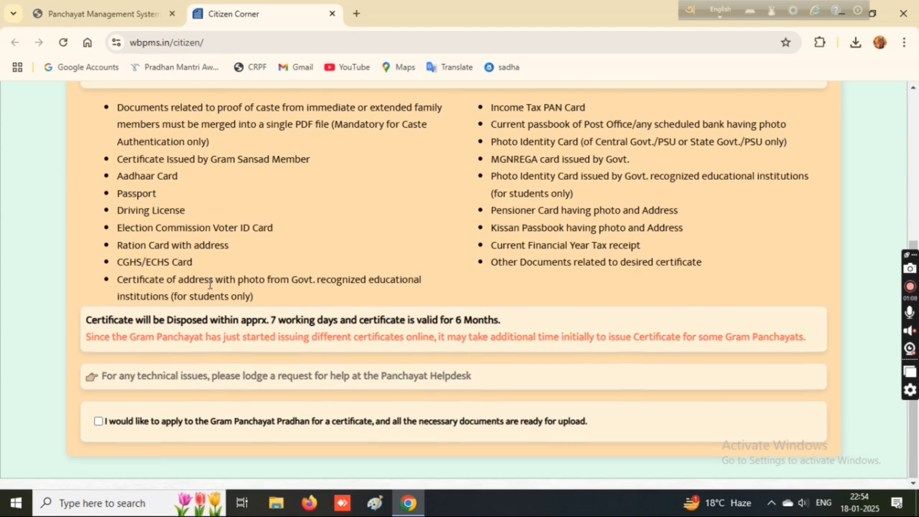
pyautogui.click(98, 422)
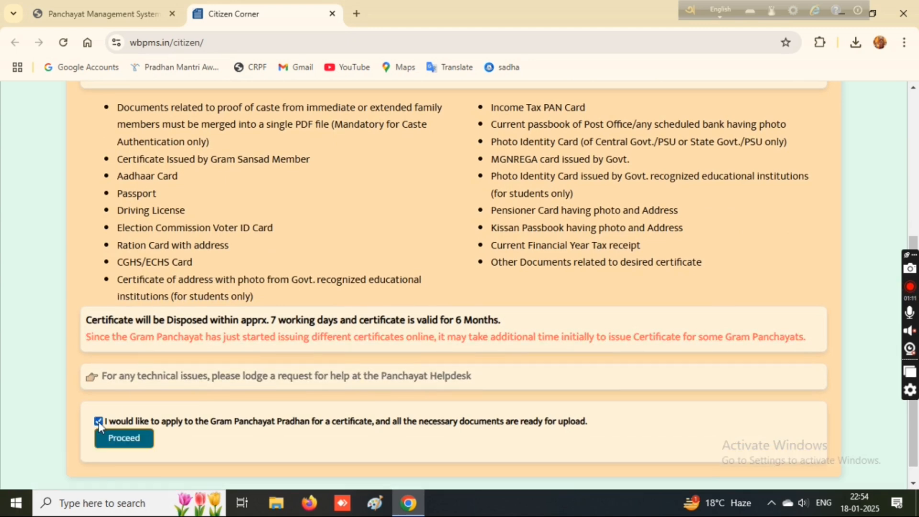
pyautogui.click(111, 443)
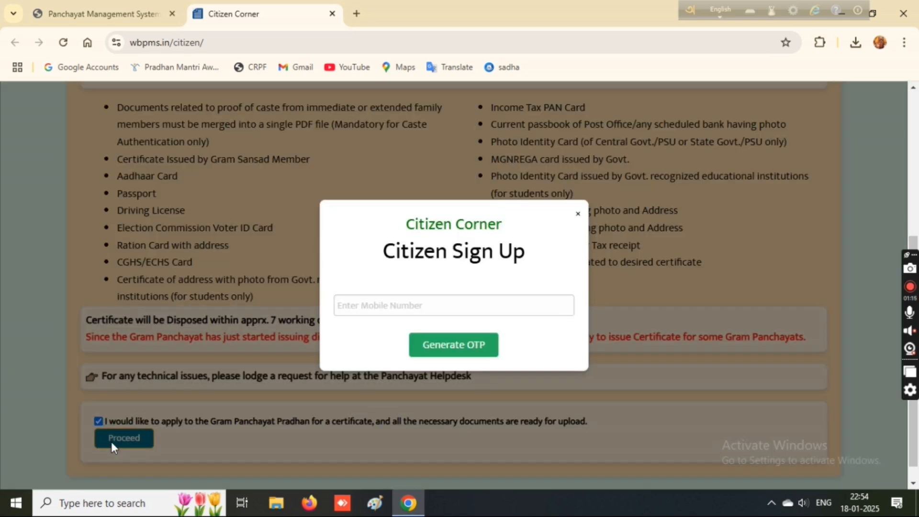
# Sign up with the citizen's mobile number, generate an OTP and fill in the verification code.
pyautogui.click(355, 306)
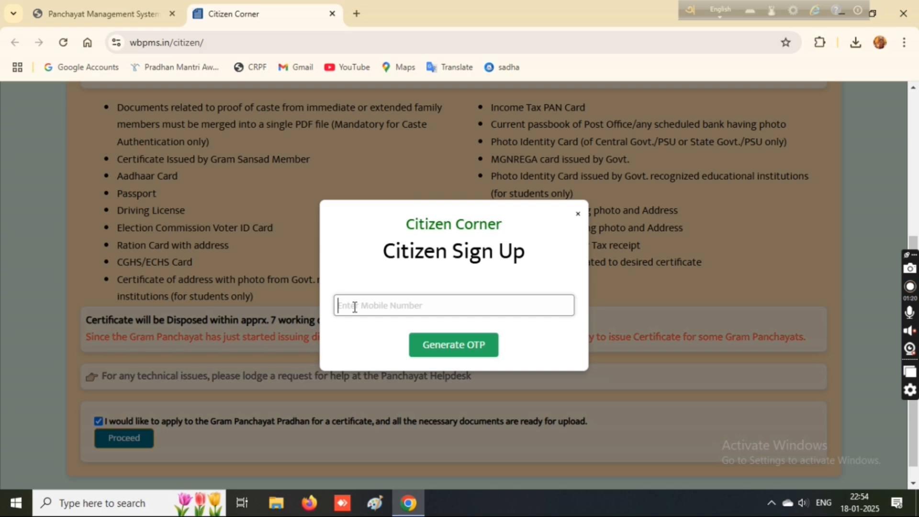
pyautogui.write('7')
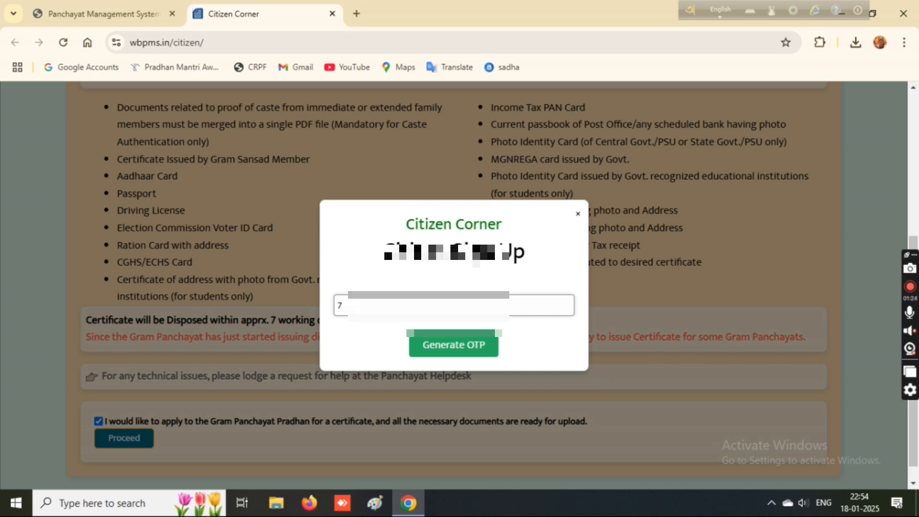
pyautogui.write('0****')
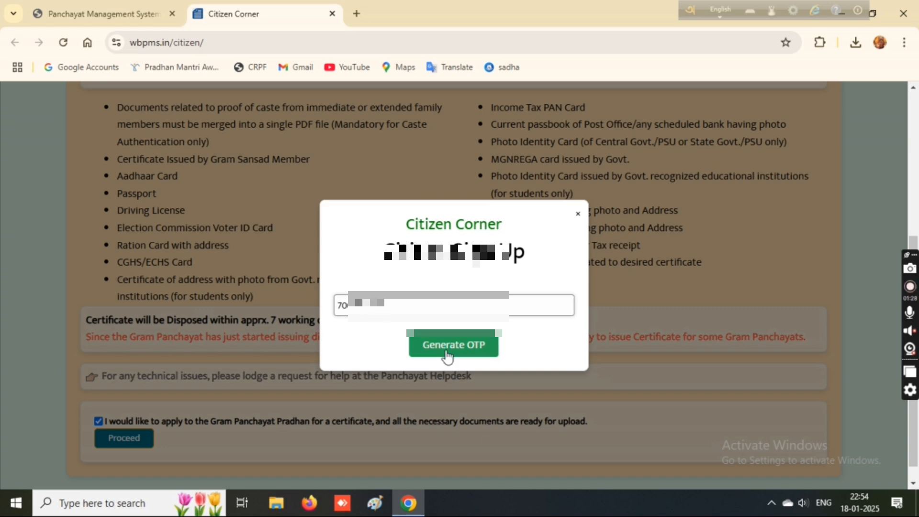
pyautogui.click(450, 353)
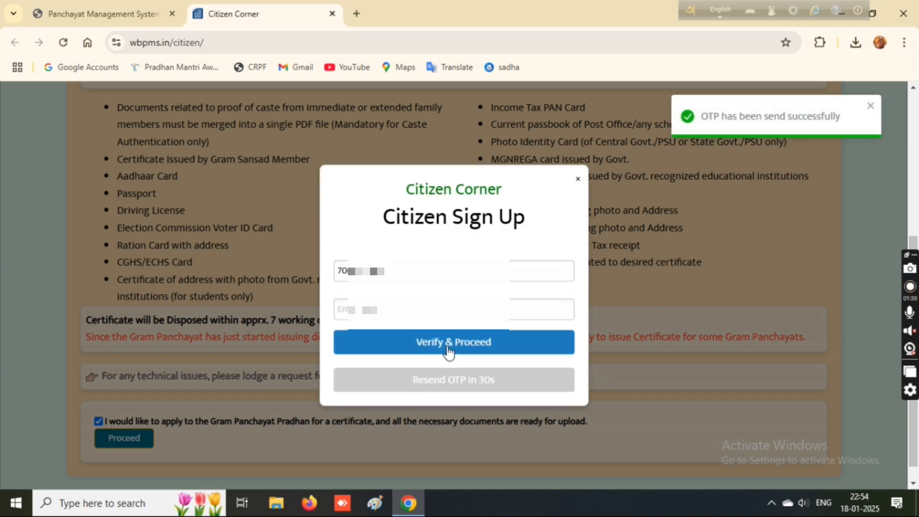
pyautogui.click(345, 309)
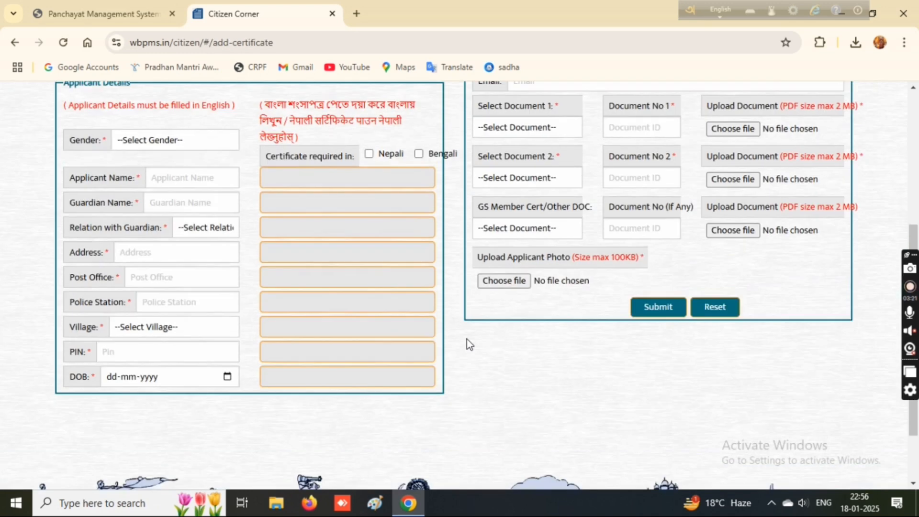
# Set the district to NADIA and the block to SANTIPUR in the GP details.
pyautogui.scroll(4, 469, 344)
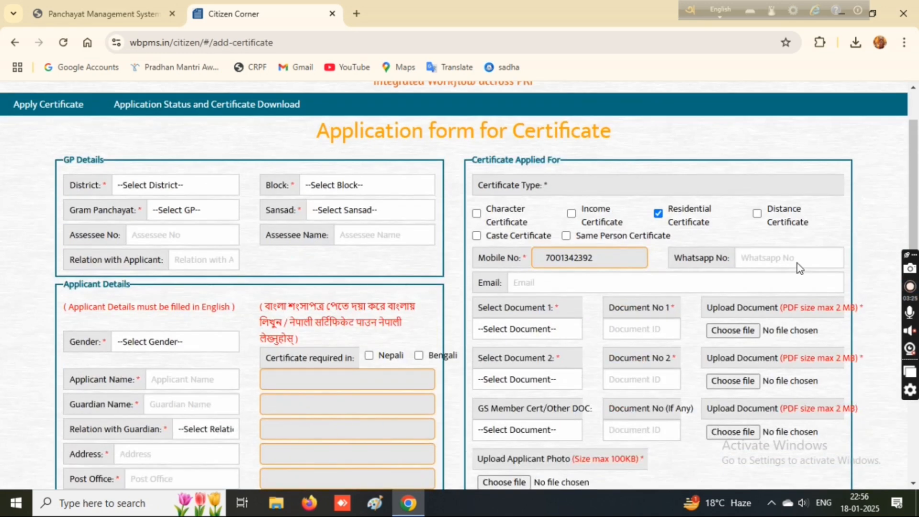
pyautogui.click(175, 185)
pyautogui.scroll(-3, 180, 431)
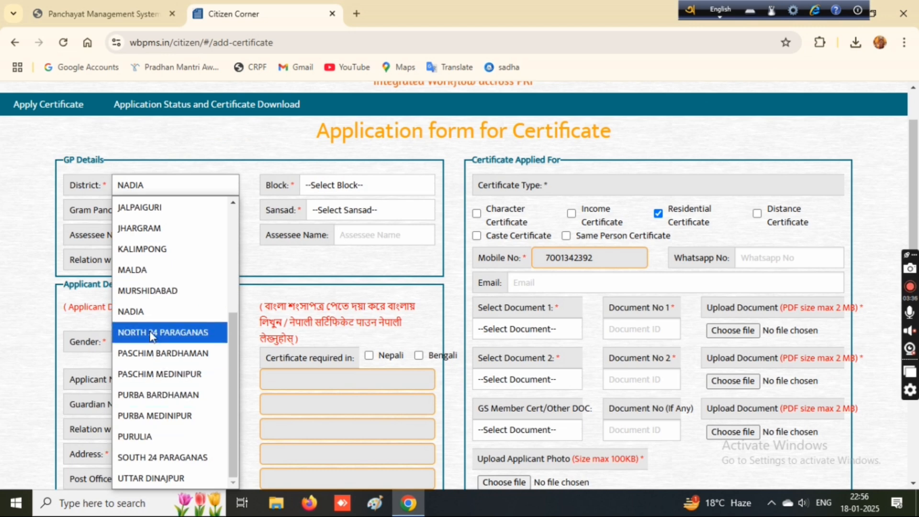
pyautogui.click(148, 311)
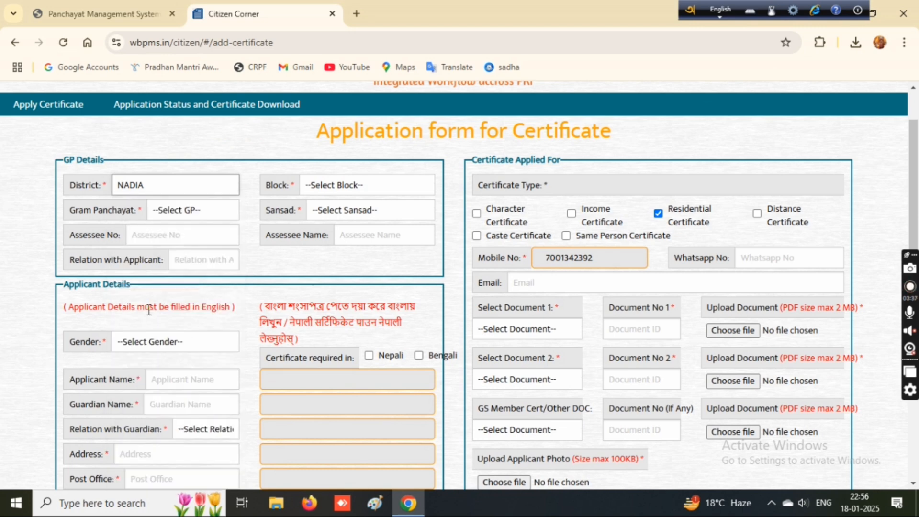
pyautogui.click(330, 185)
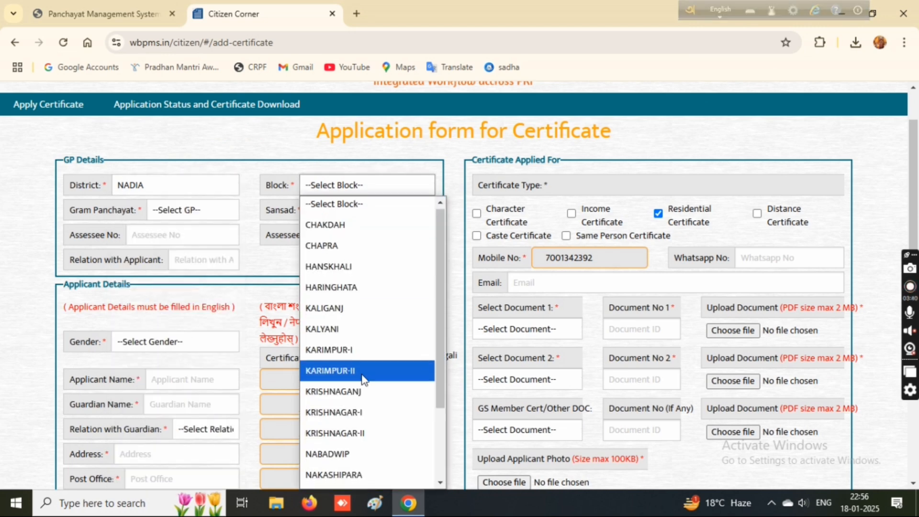
pyautogui.scroll(-2, 359, 373)
pyautogui.click(351, 444)
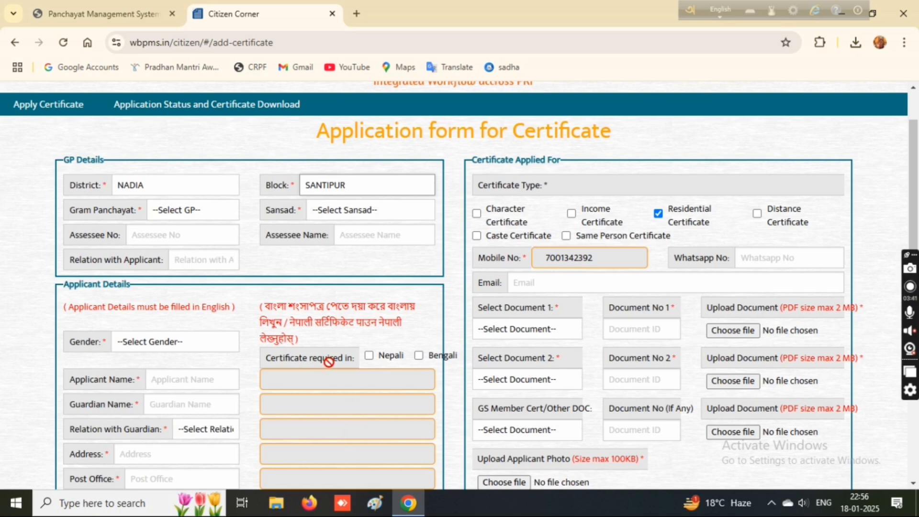
# Choose FULIA TOWNSHIP as the Gram Panchayat and FULIA TOWNSHIP / II as the sansad.
pyautogui.click(175, 211)
pyautogui.click(200, 377)
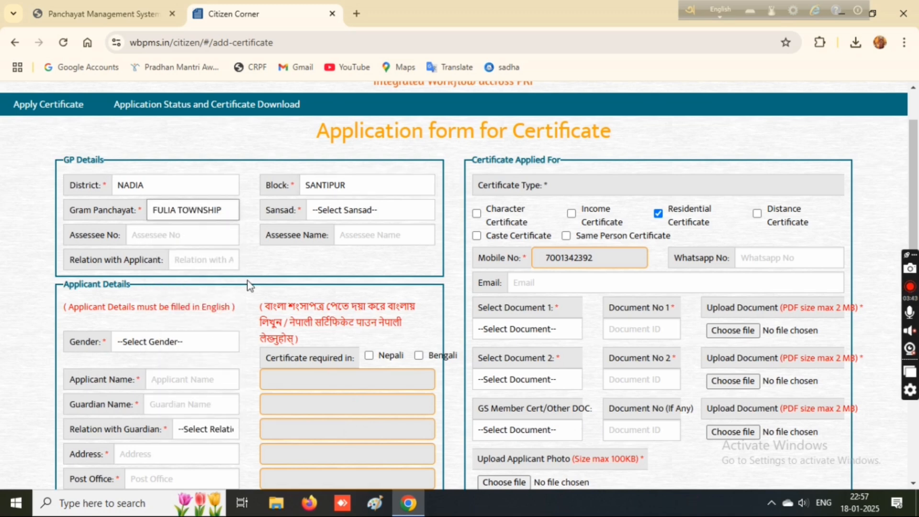
pyautogui.click(358, 209)
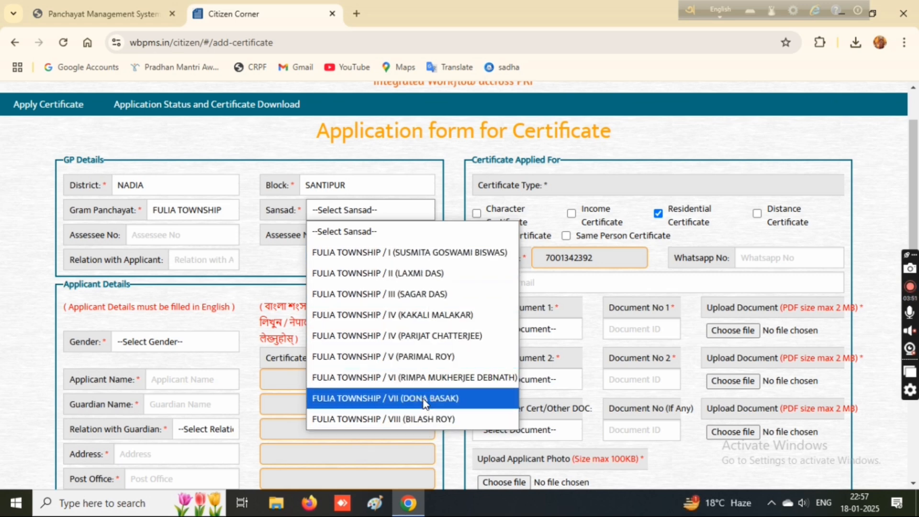
pyautogui.click(416, 273)
pyautogui.click(230, 259)
# Set the applicant's gender to Male and choose the relation with the guardian.
pyautogui.scroll(-3, 227, 262)
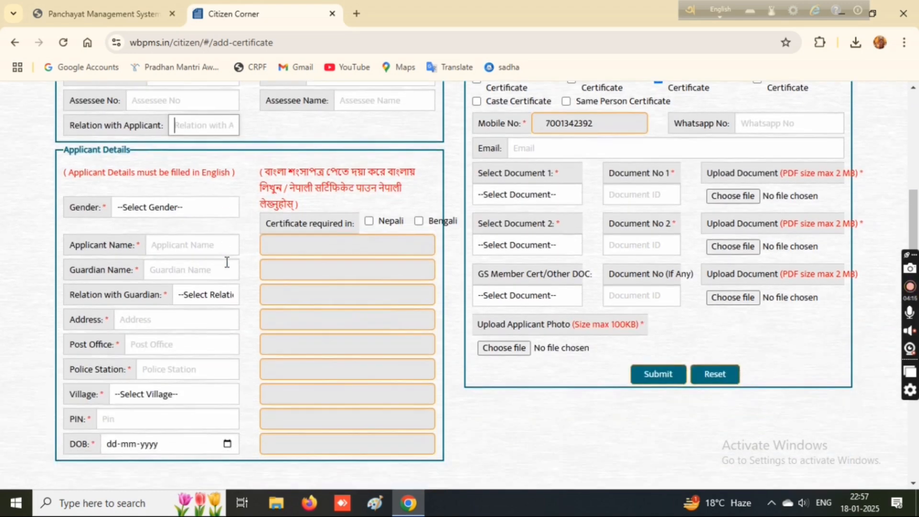
pyautogui.click(175, 205)
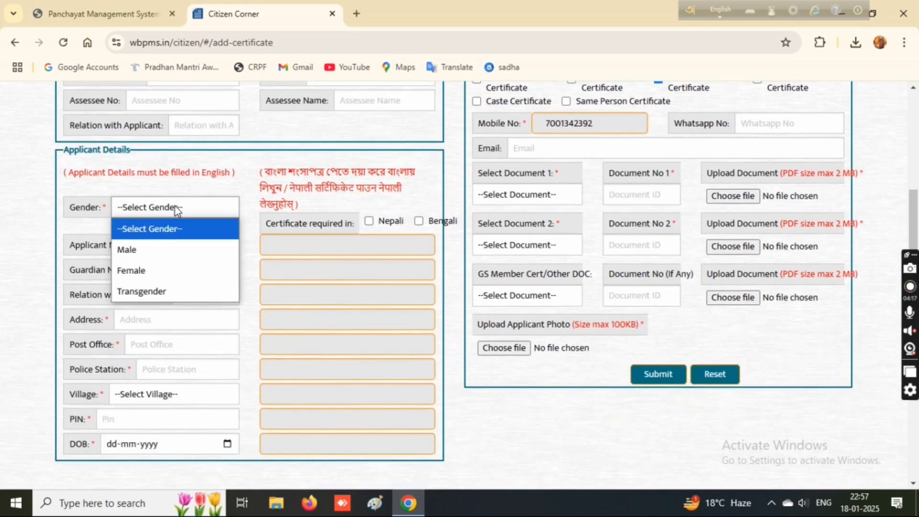
pyautogui.click(166, 249)
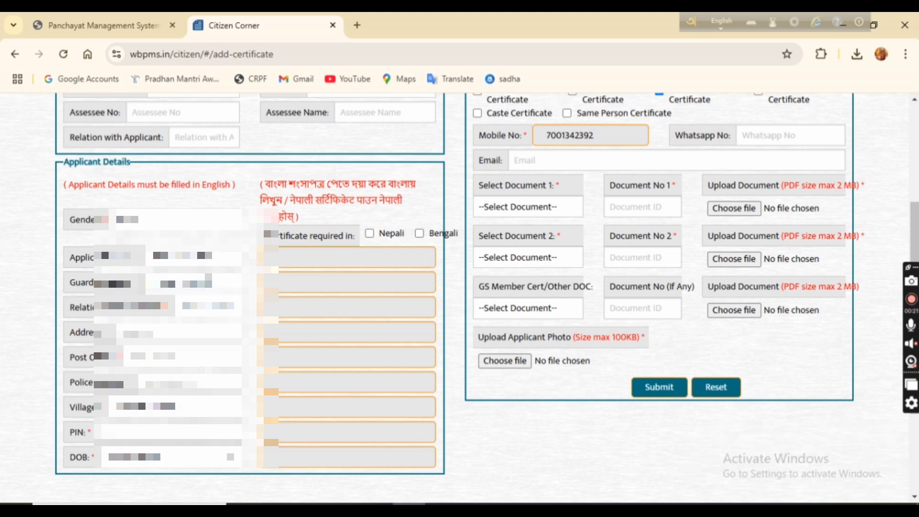
pyautogui.click(208, 306)
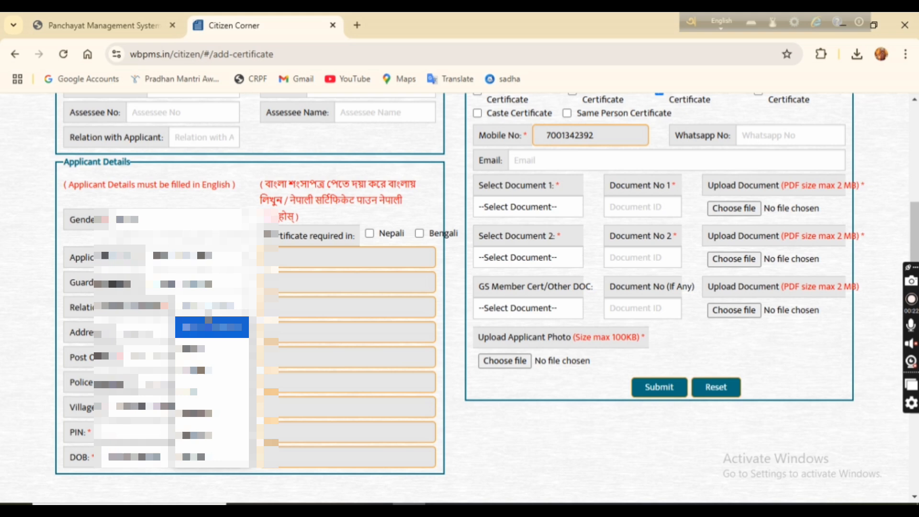
pyautogui.click(202, 355)
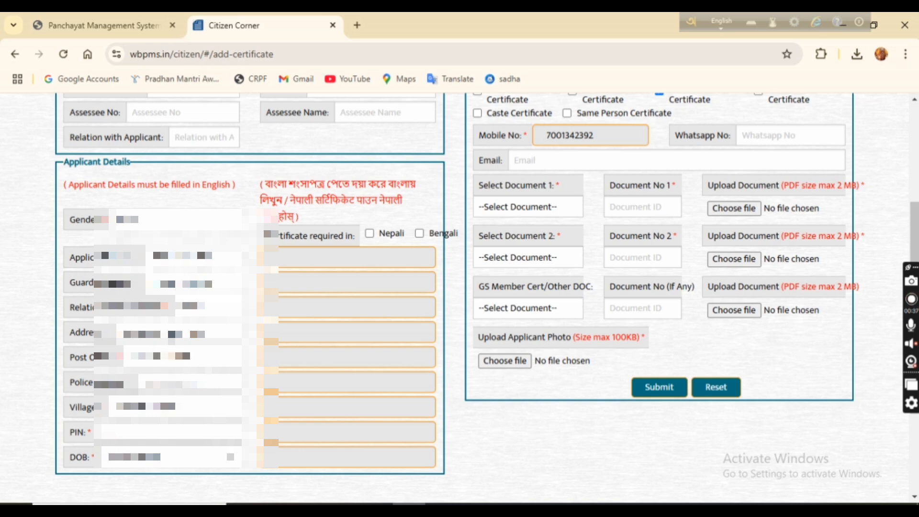
# Fill in the applicant's police station, village and postal PIN code.
pyautogui.click(156, 381)
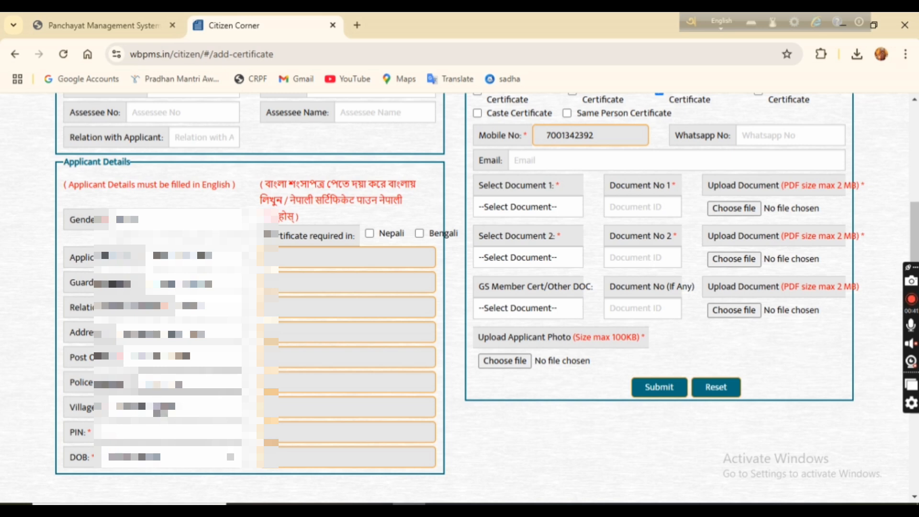
pyautogui.click(160, 407)
pyautogui.click(160, 445)
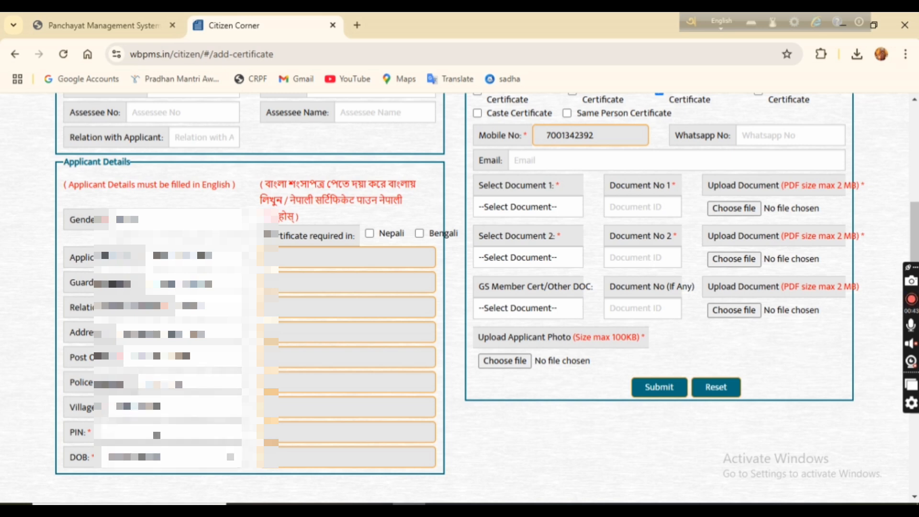
pyautogui.click(156, 435)
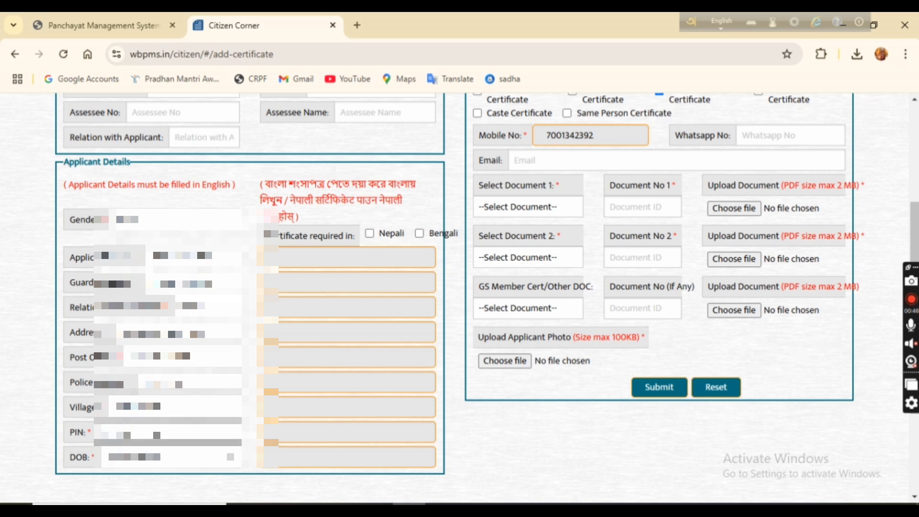
# Set the applicant's date of birth by picking the year, month and day in the DOB calendar.
pyautogui.click(228, 459)
pyautogui.click(165, 273)
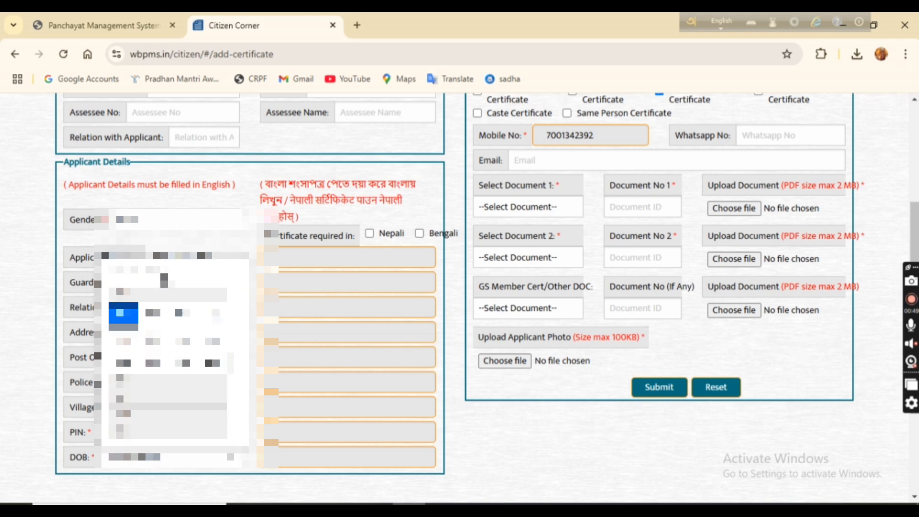
pyautogui.scroll(5, 167, 364)
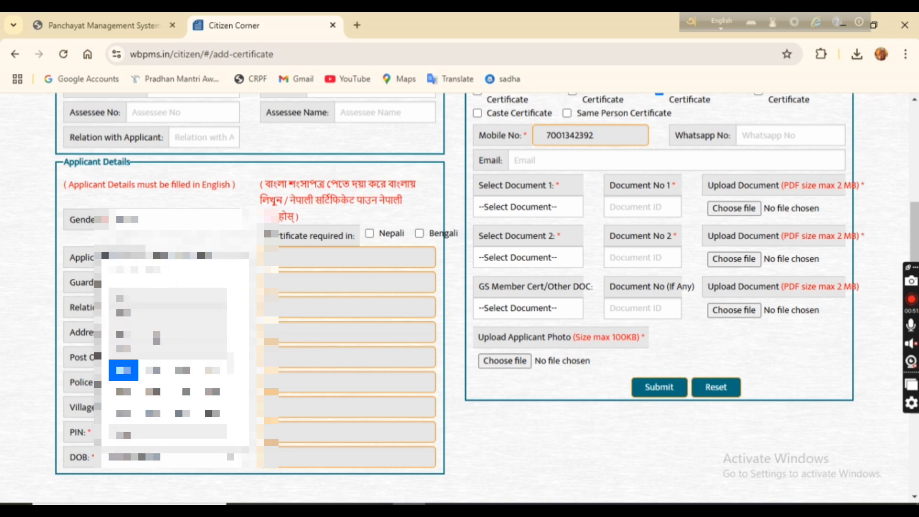
pyautogui.scroll(5, 167, 364)
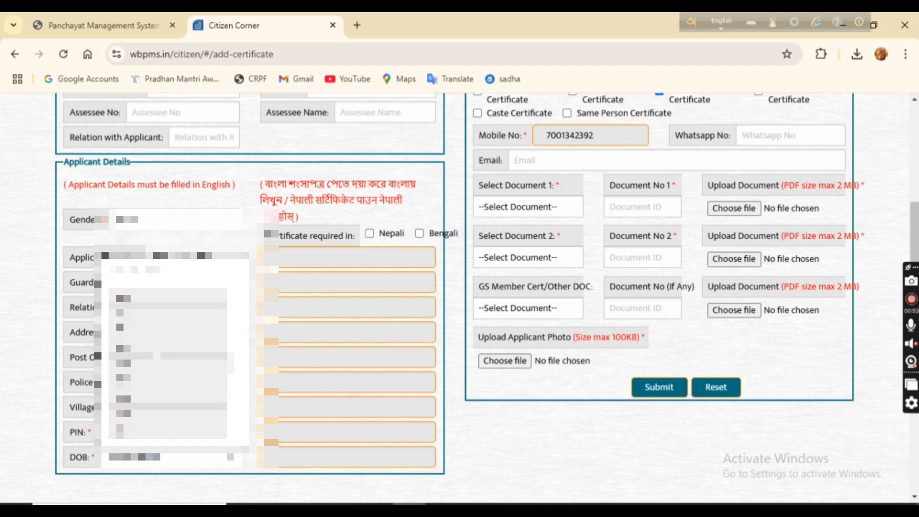
pyautogui.scroll(5, 167, 364)
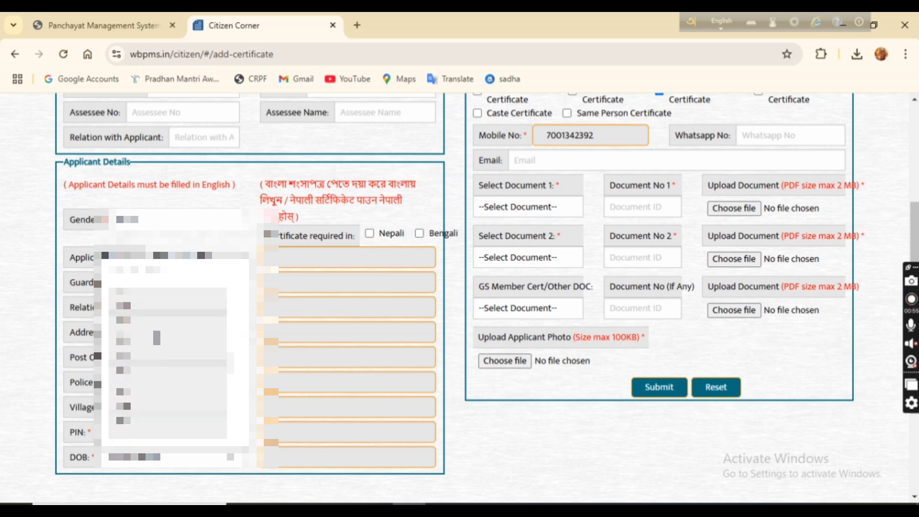
pyautogui.scroll(5, 168, 364)
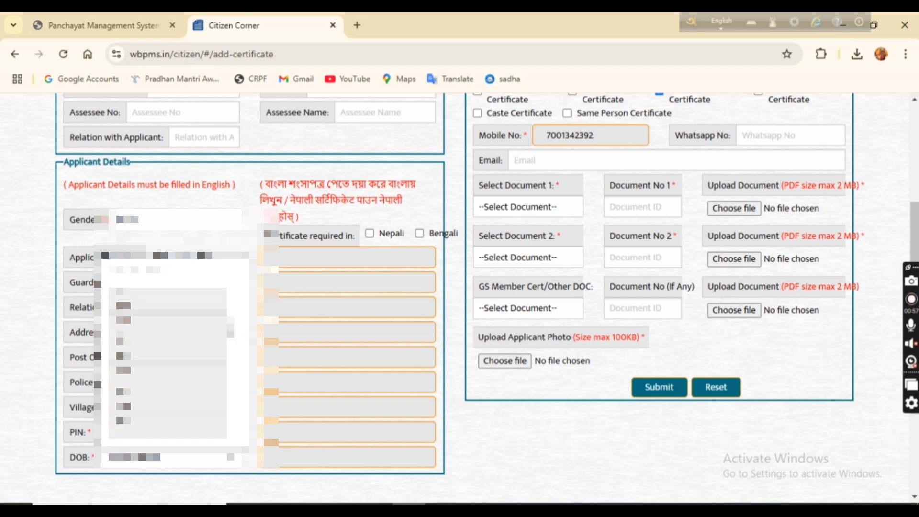
pyautogui.scroll(2, 168, 364)
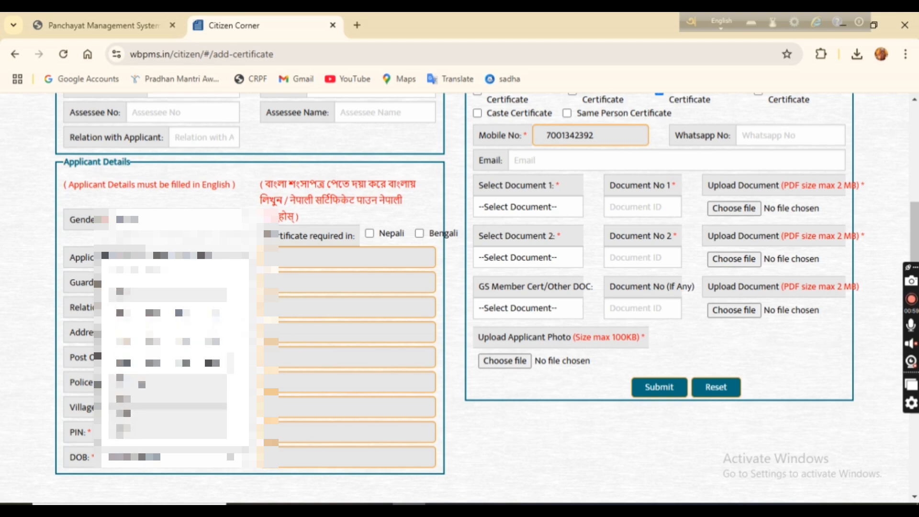
pyautogui.click(153, 316)
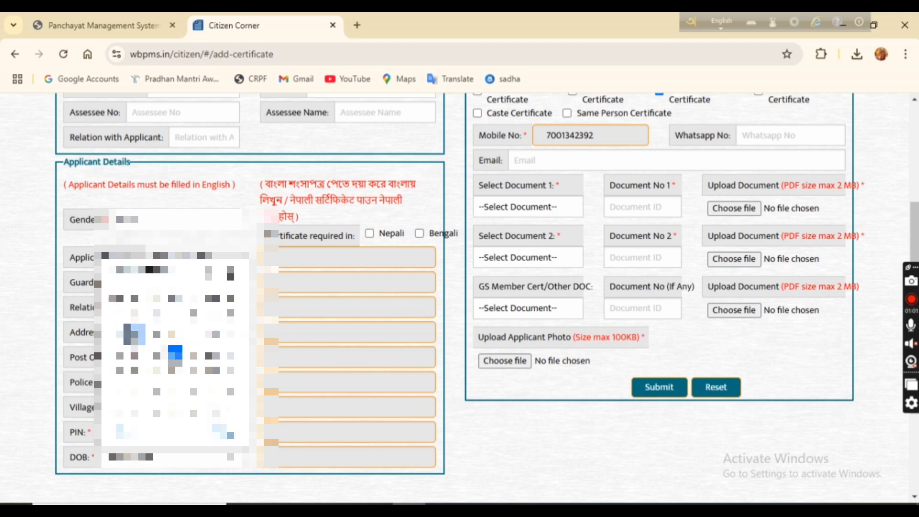
pyautogui.click(175, 354)
# Add the Income Certificate to the application with annual income 12000 and income source BUSINESS.
pyautogui.scroll(-3, 249, 335)
pyautogui.scroll(3, 250, 335)
pyautogui.scroll(3, 328, 333)
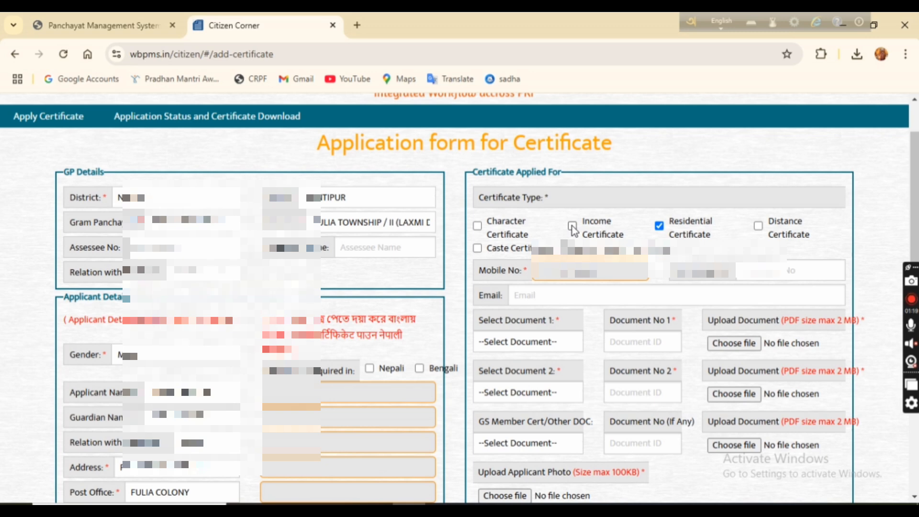
pyautogui.click(573, 226)
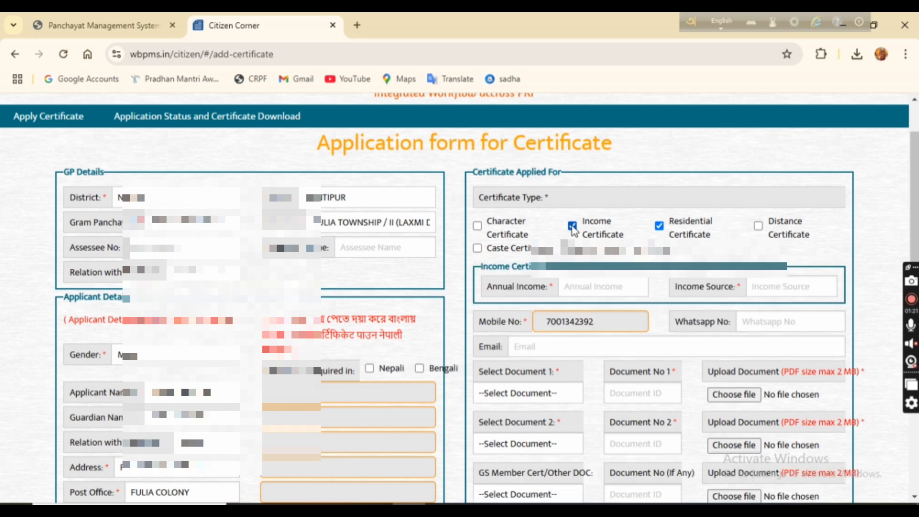
pyautogui.scroll(-2, 576, 230)
pyautogui.click(574, 220)
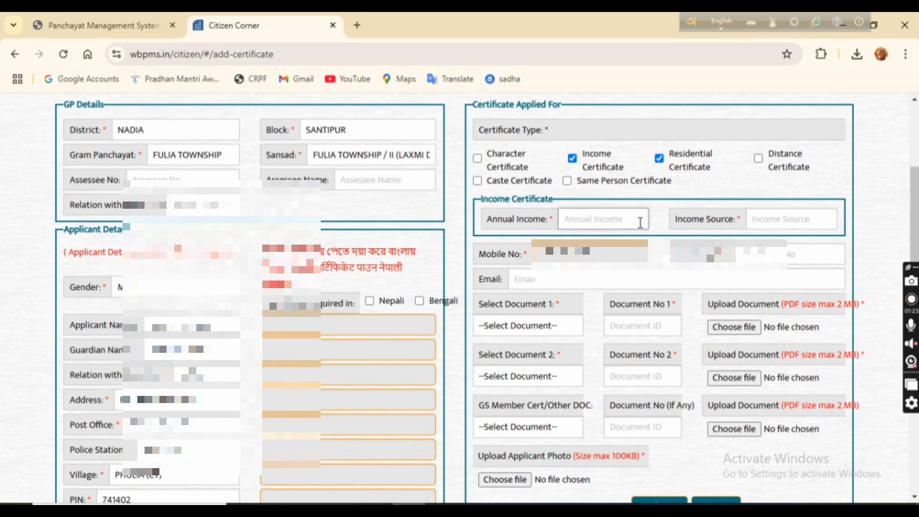
pyautogui.write('12000')
pyautogui.click(794, 222)
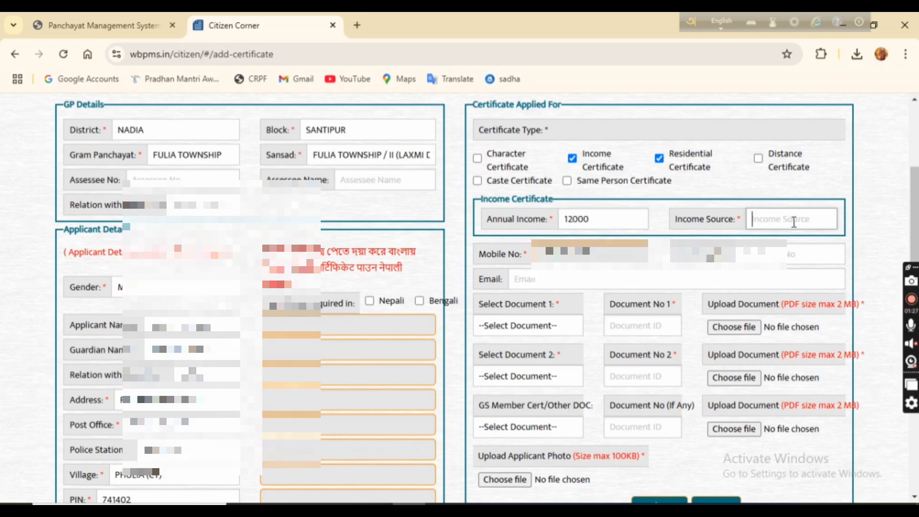
pyautogui.write('BUSINESS')
pyautogui.scroll(-2, 487, 297)
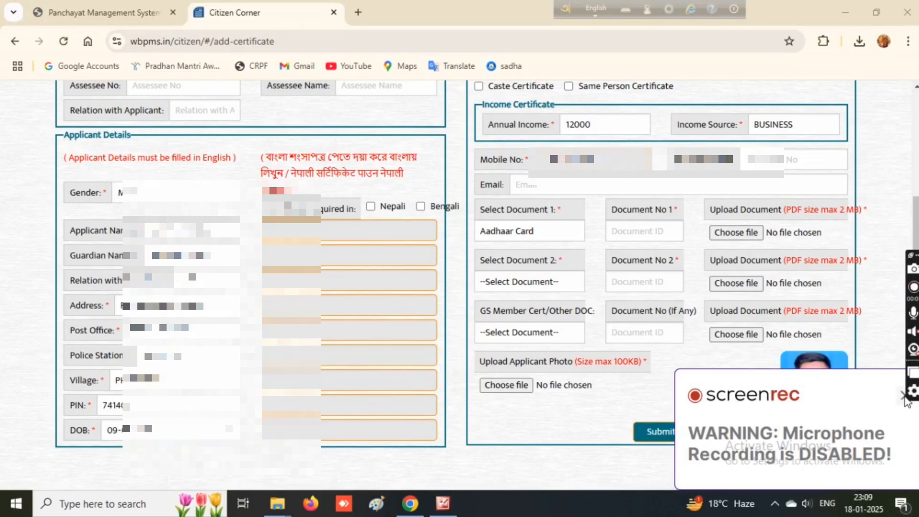
# Choose Aadhaar Card as Document 1, enter the Aadhaar number and attach the Aadhaar front side PDF from Downloads.
pyautogui.click(903, 397)
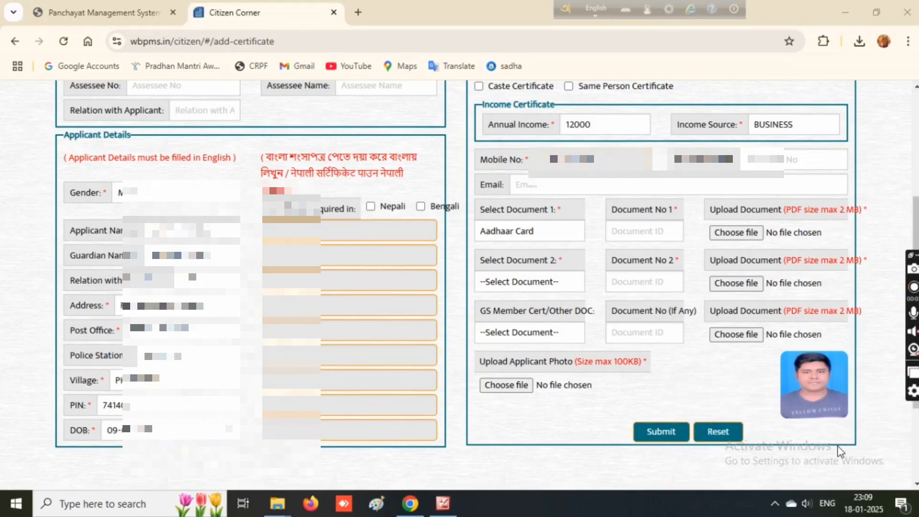
pyautogui.click(548, 232)
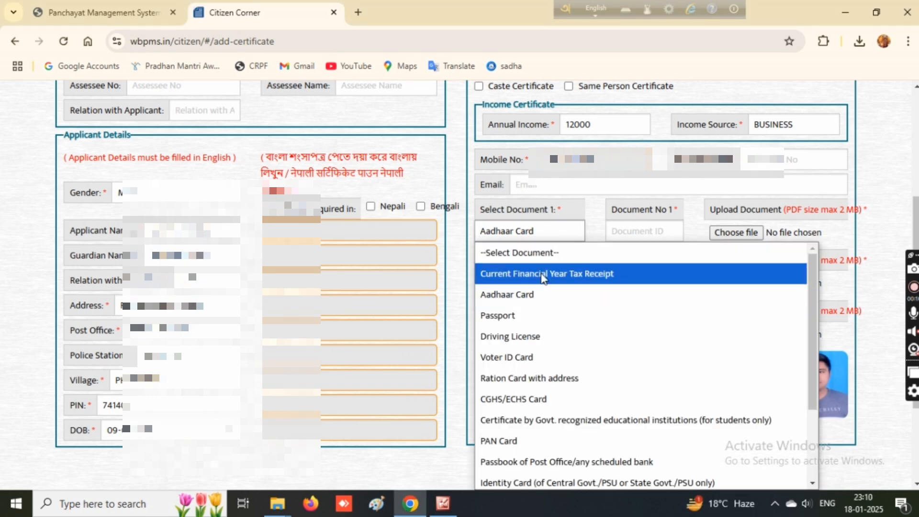
pyautogui.click(543, 294)
pyautogui.click(645, 228)
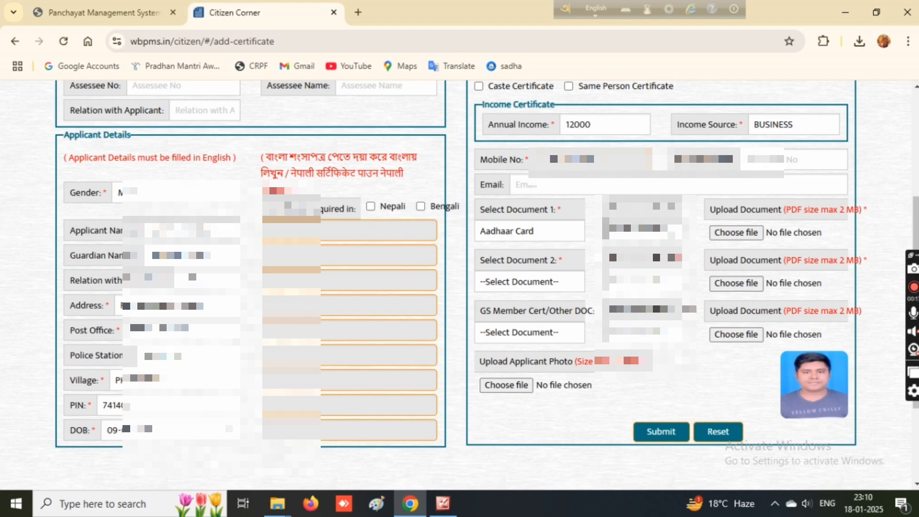
pyautogui.click(727, 233)
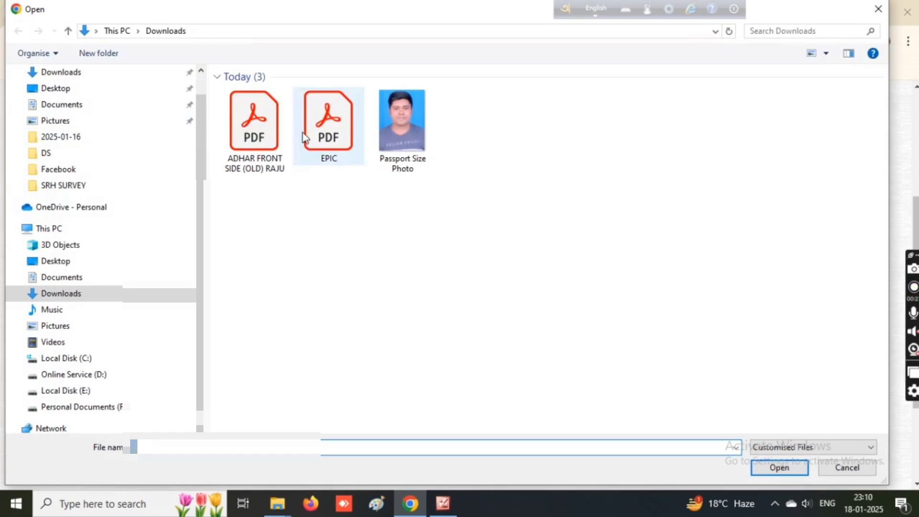
pyautogui.click(241, 128)
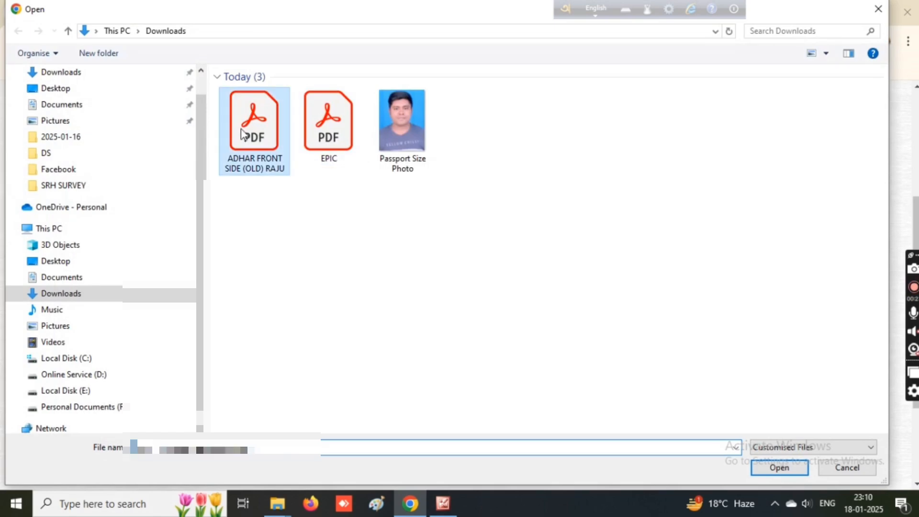
pyautogui.click(800, 467)
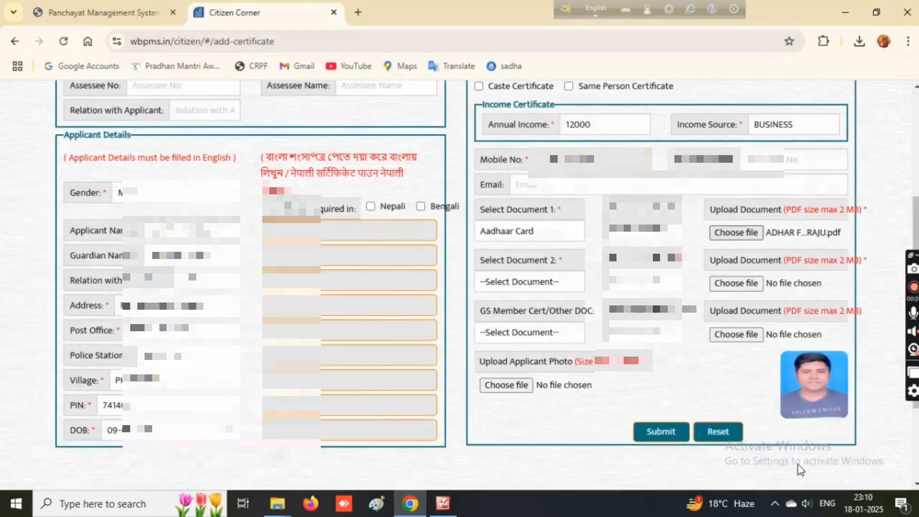
# Choose Voter ID Card as Document 2, enter the voter ID number and attach EPIC.pdf from Downloads.
pyautogui.click(525, 284)
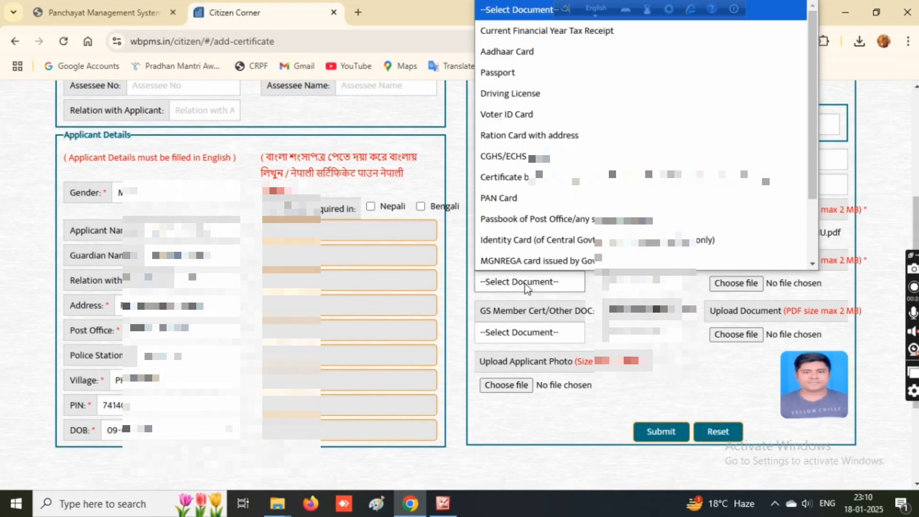
pyautogui.click(503, 115)
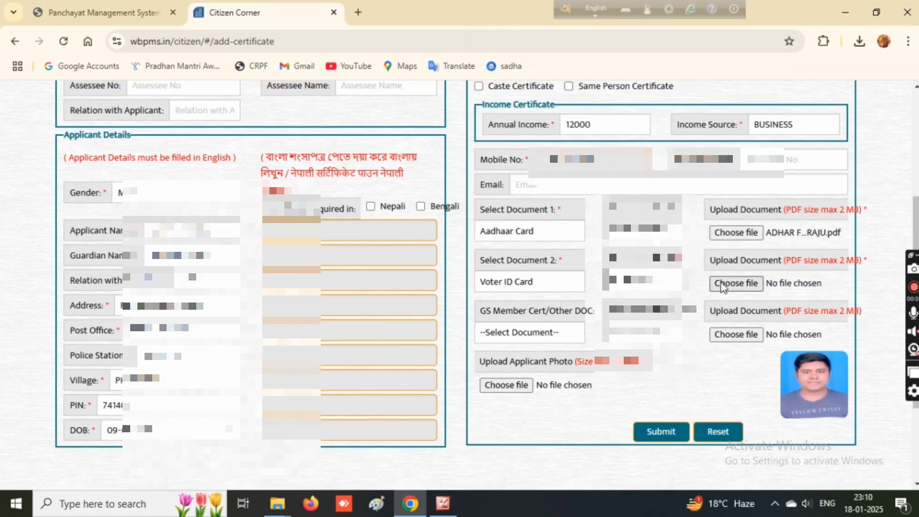
pyautogui.click(735, 283)
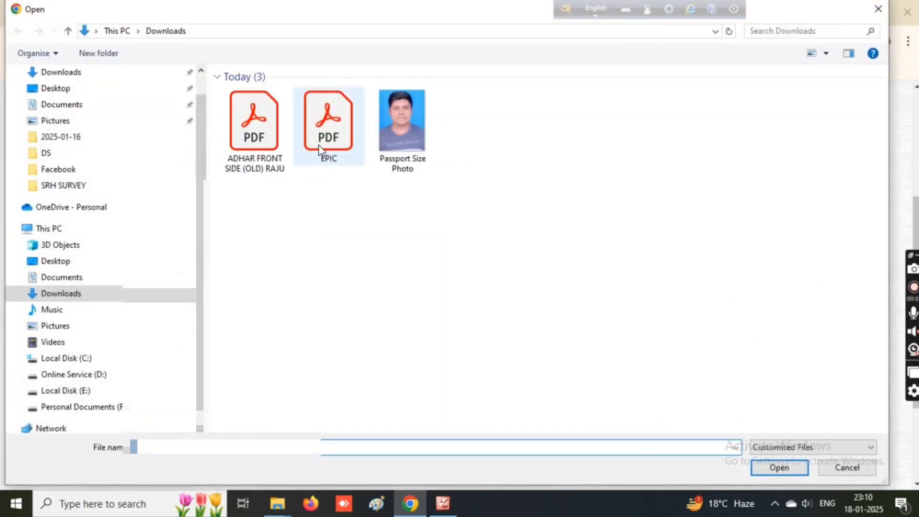
pyautogui.click(320, 149)
pyautogui.click(791, 470)
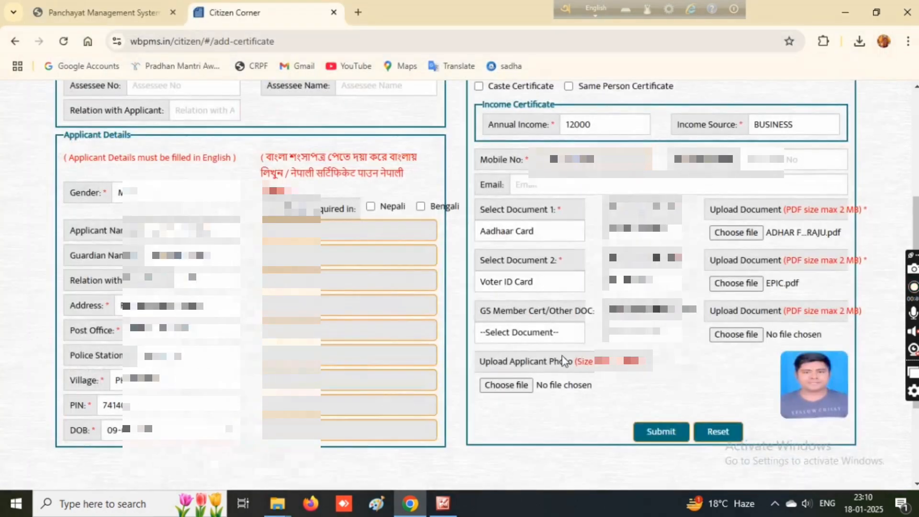
# Attach Passport Size Photo.jpg from Downloads as the applicant's photo.
pyautogui.click(511, 387)
pyautogui.click(232, 134)
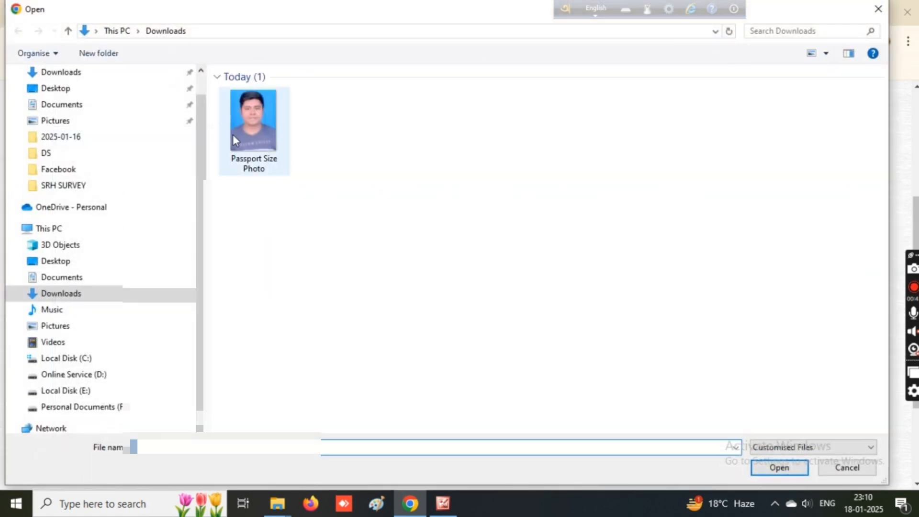
pyautogui.click(777, 471)
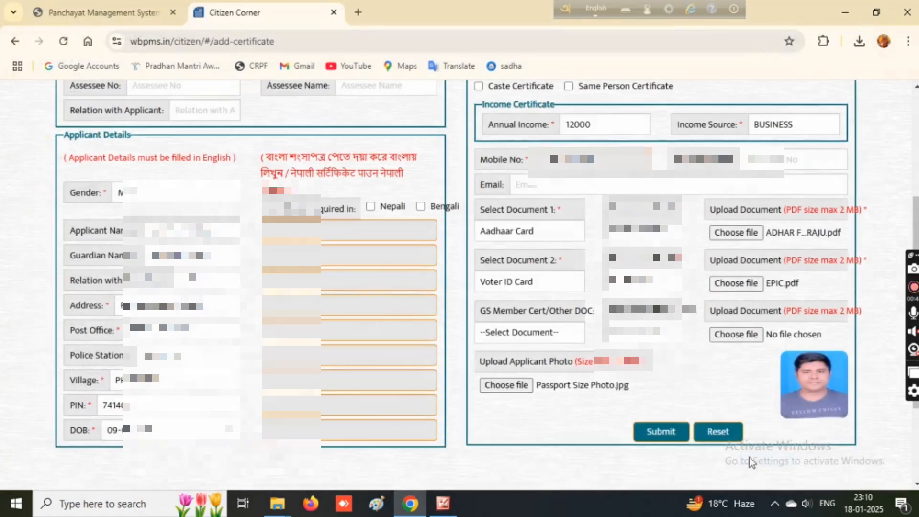
# Review the completed certificate application form and submit it.
pyautogui.scroll(-1, 658, 383)
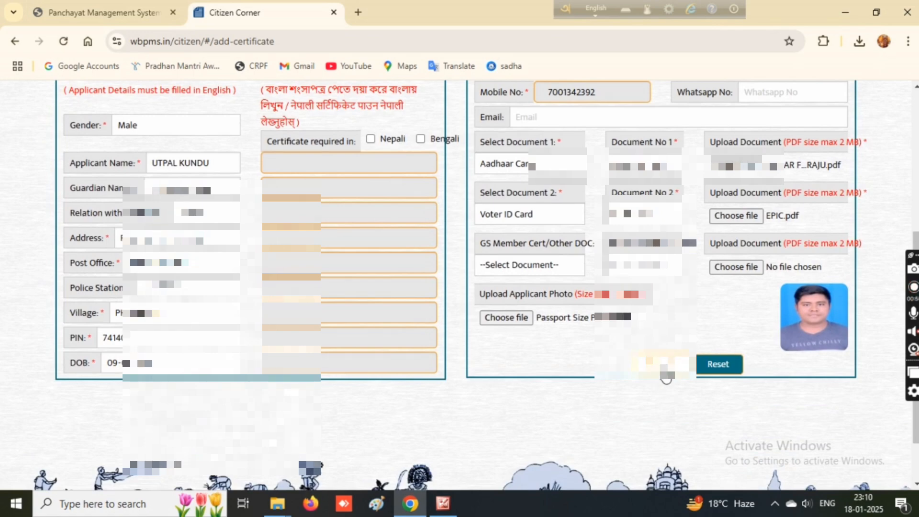
pyautogui.scroll(2, 664, 397)
pyautogui.scroll(-2, 663, 399)
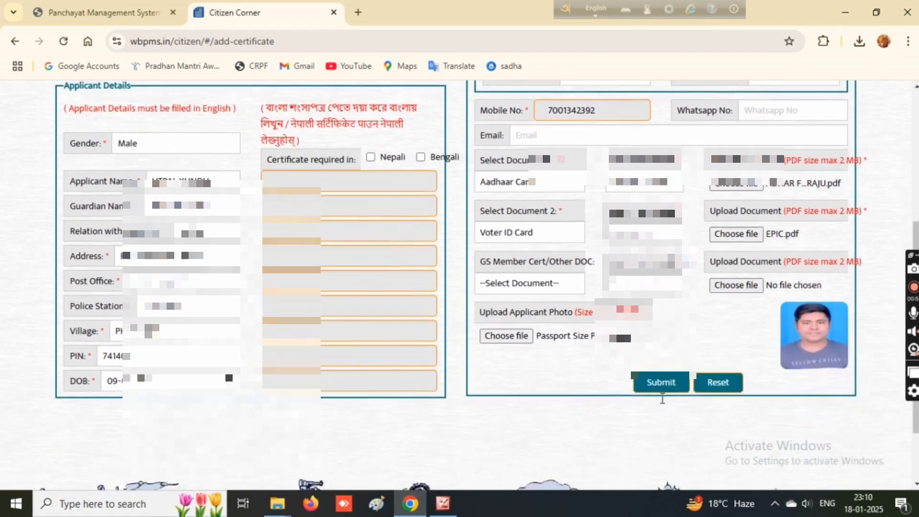
pyautogui.click(662, 386)
pyautogui.scroll(5, 644, 374)
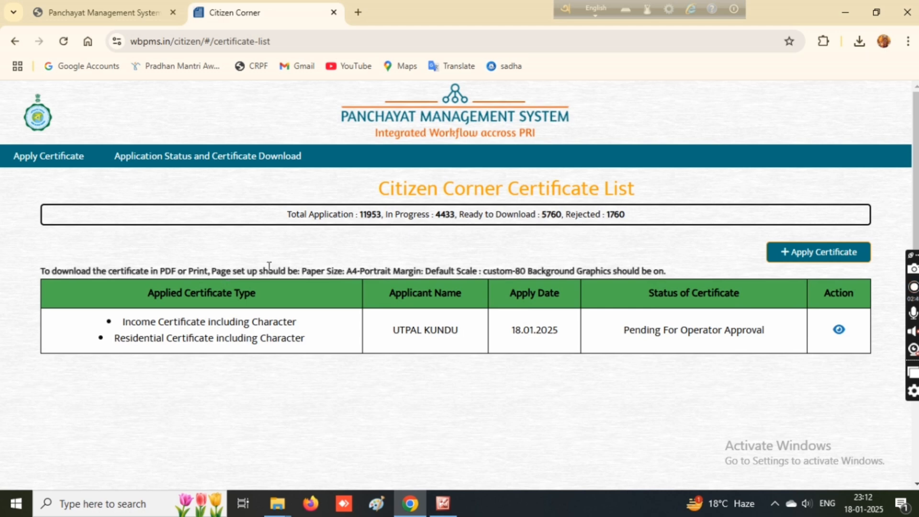
pyautogui.click(911, 292)
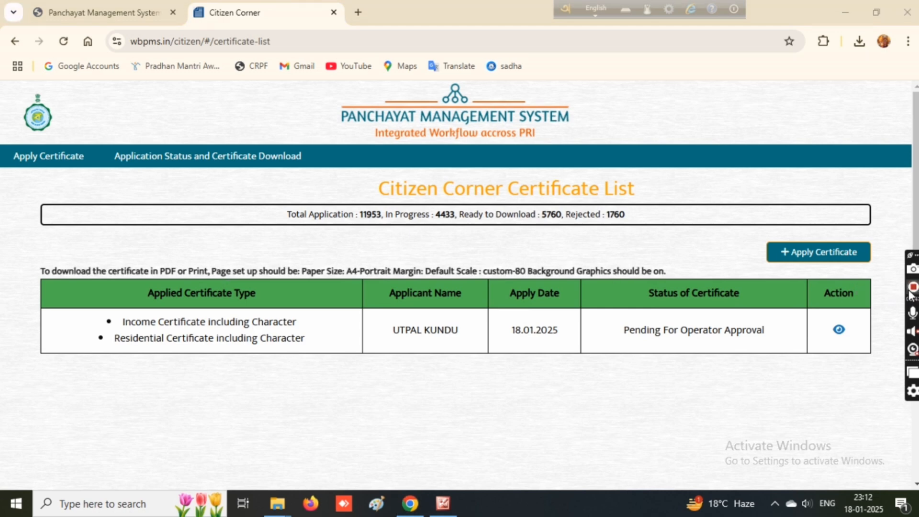